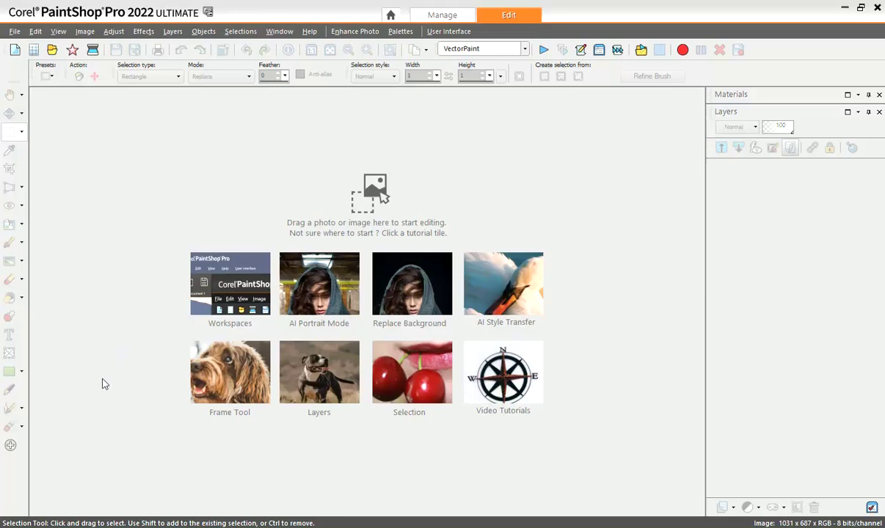
- Open basketball-1642384.jpg from the QA-2022-07-10 folder
left_click(51, 50)
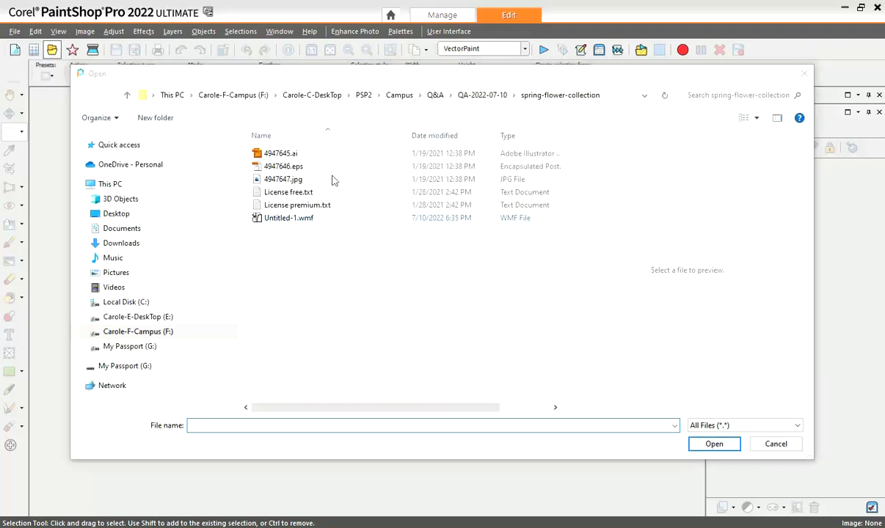
left_click(473, 97)
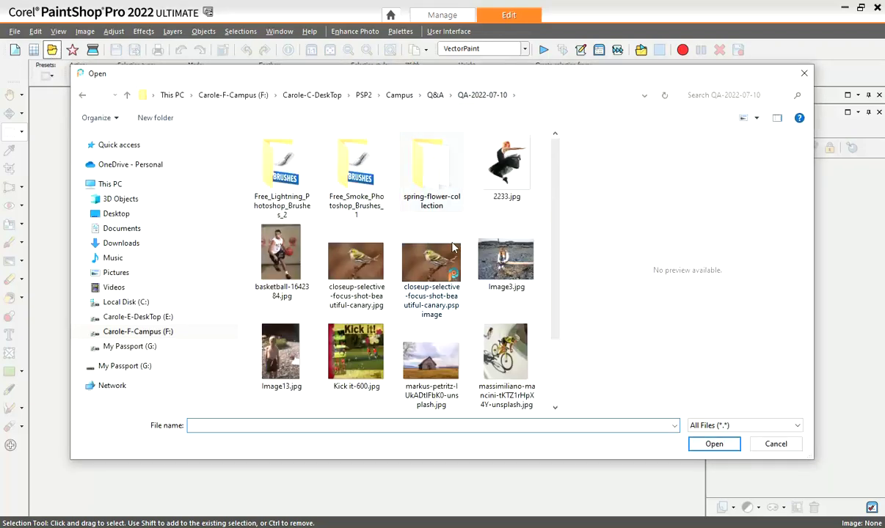
left_click(279, 254)
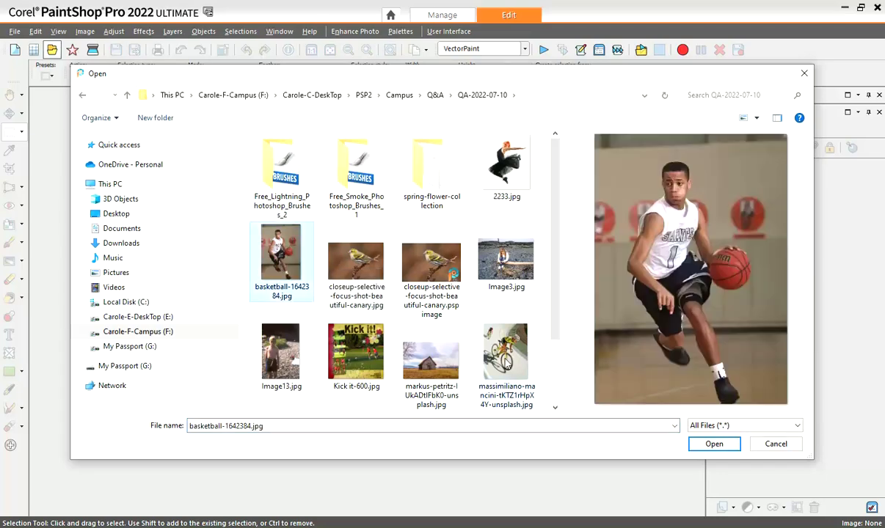
left_click(712, 443)
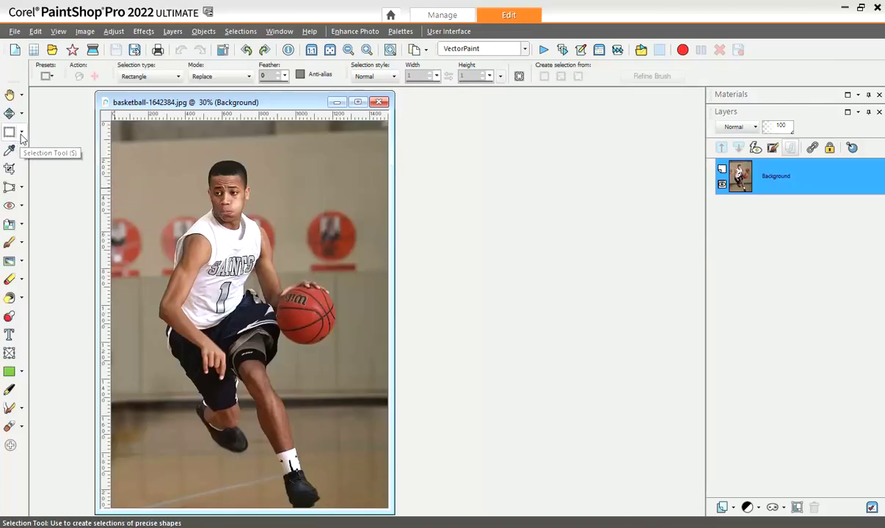
- Paint over the player's head, arm, lower leg and shoe with the Smart Selection Brush
left_click(22, 133)
left_click(65, 184)
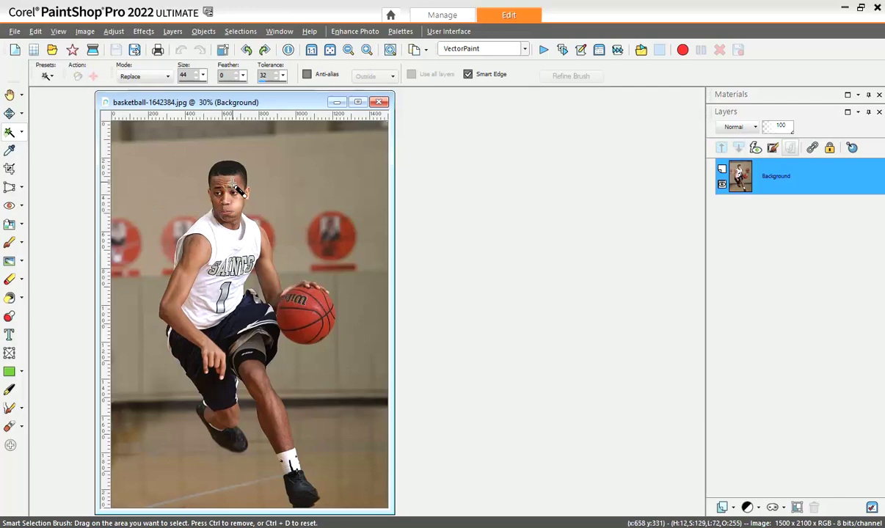
mouse_move(232, 220)
left_mouse_down()
mouse_move(238, 203)
mouse_move(221, 173)
mouse_move(230, 184)
mouse_move(188, 222)
mouse_move(191, 241)
left_mouse_up()
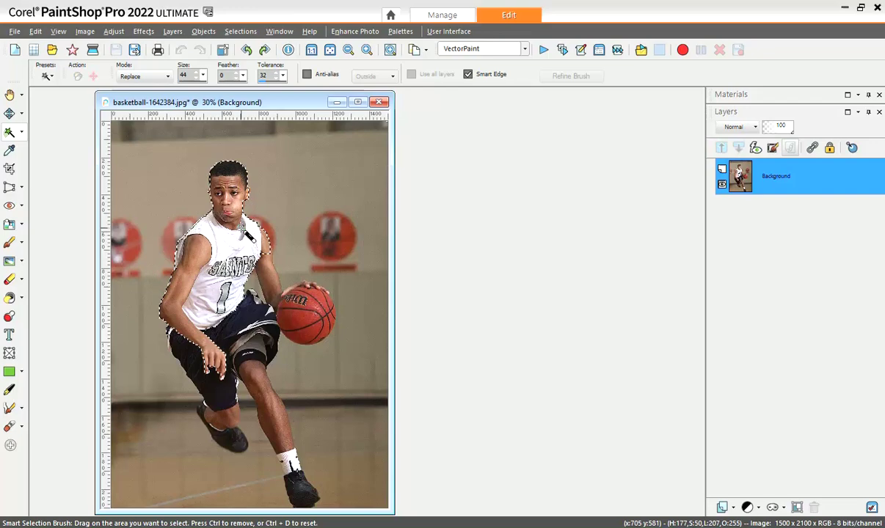
mouse_move(272, 270)
left_mouse_down()
mouse_move(284, 309)
mouse_move(314, 320)
mouse_move(316, 313)
mouse_move(296, 312)
mouse_move(282, 329)
mouse_move(253, 319)
mouse_move(193, 358)
left_mouse_up()
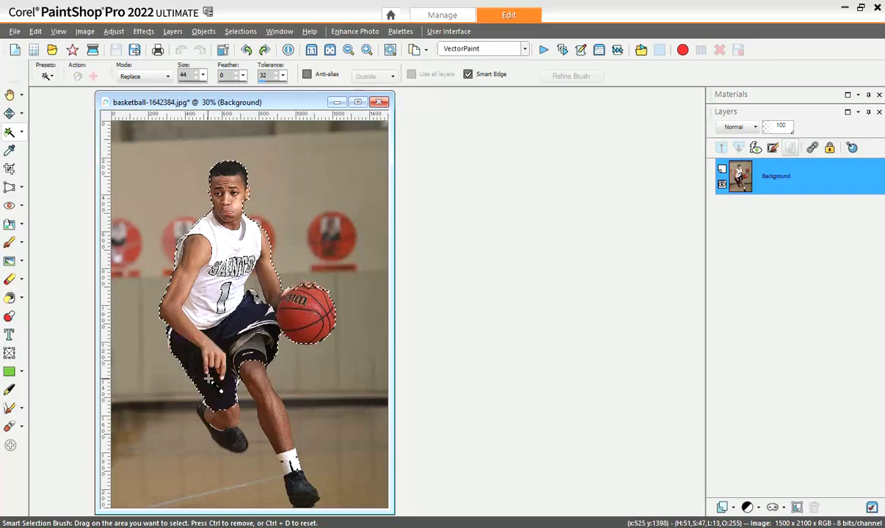
mouse_move(222, 411)
left_mouse_down()
mouse_move(199, 397)
mouse_move(228, 408)
mouse_move(220, 373)
mouse_move(239, 338)
mouse_move(290, 461)
left_mouse_up()
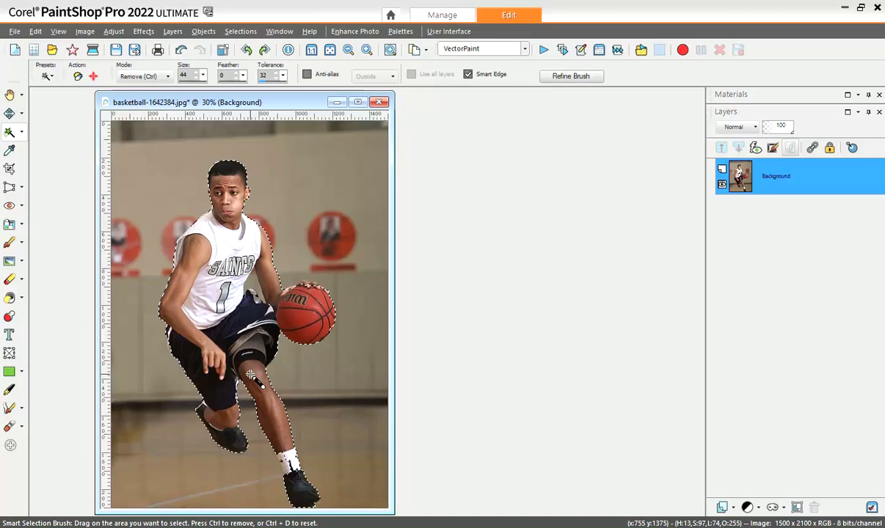
- Zoom in and add the player's lower leg to the selection
scroll(253, 367, "up", 3)
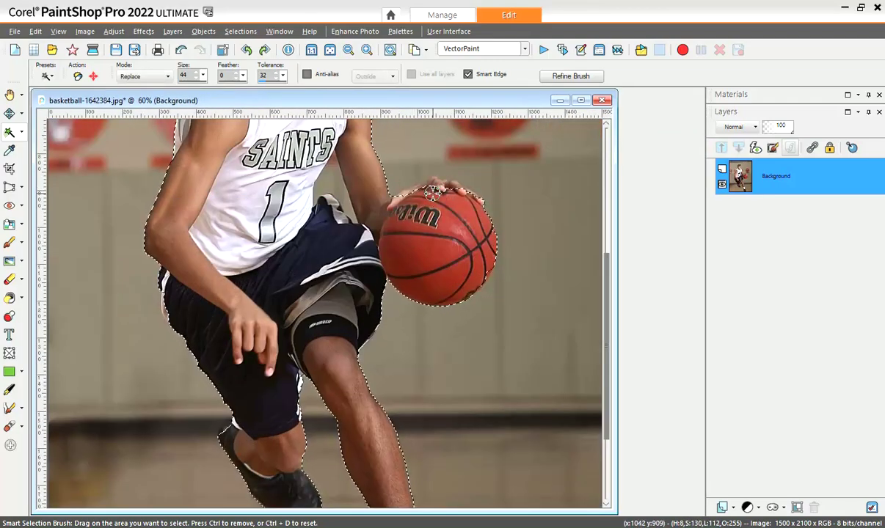
key("shift")
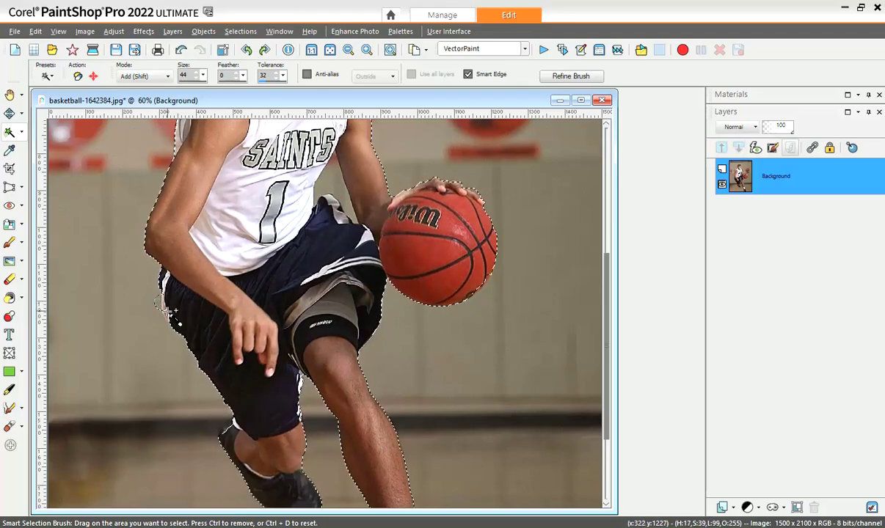
key("ctrl+d")
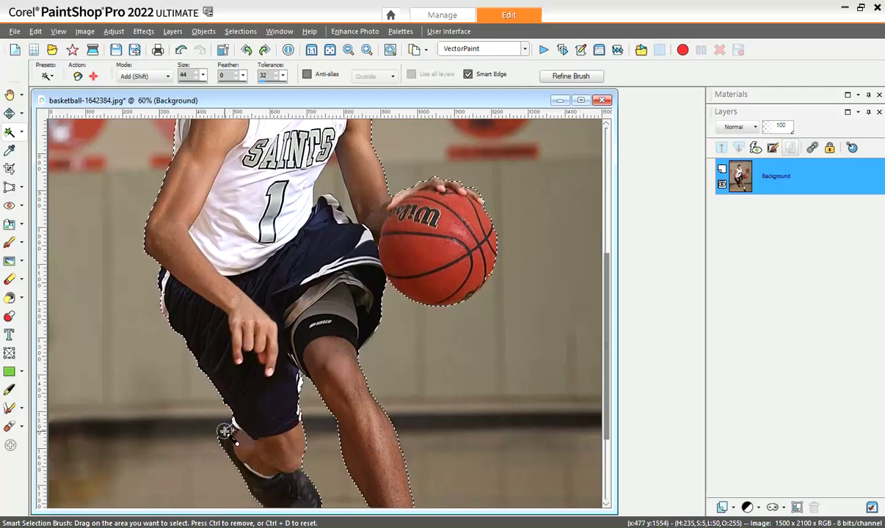
left_click_drag(225, 433, 241, 452)
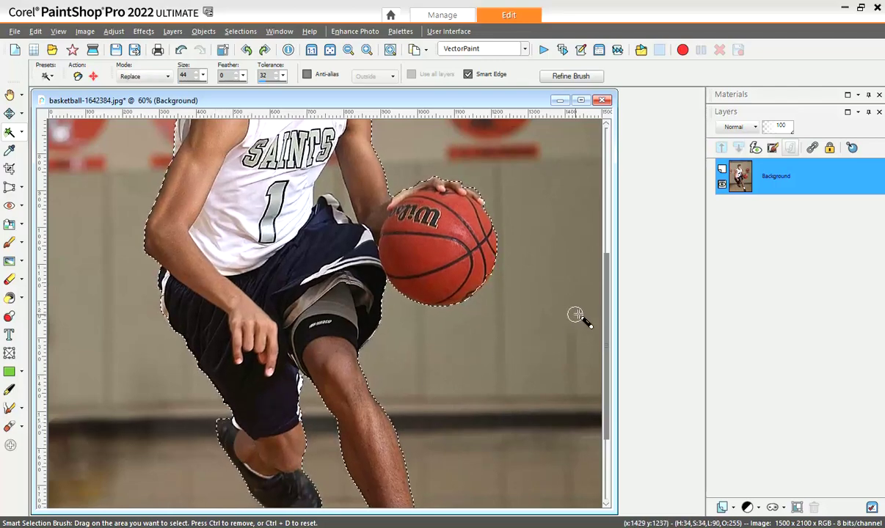
- Add the sock and shoe to the selection and show it as a red mask
scroll(607, 358, "down", 5)
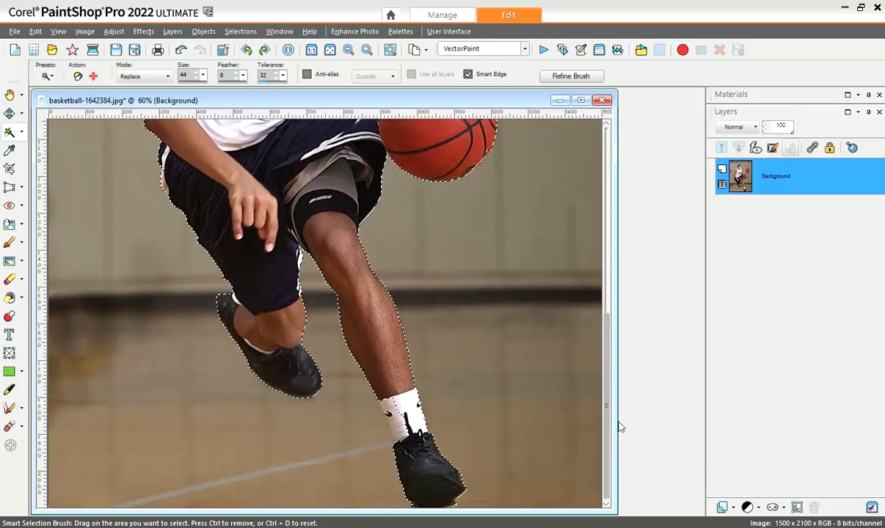
key("shift")
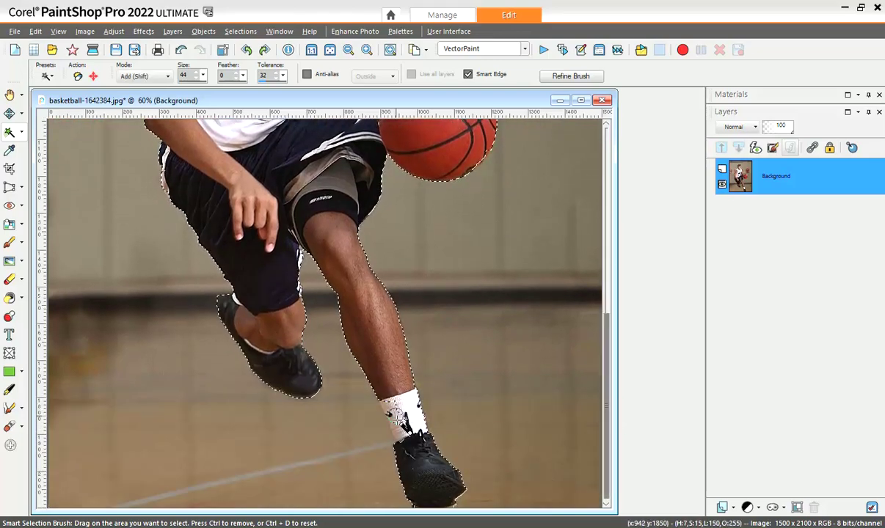
mouse_move(396, 419)
left_mouse_down()
mouse_move(433, 462)
mouse_move(402, 440)
mouse_move(416, 471)
left_mouse_up()
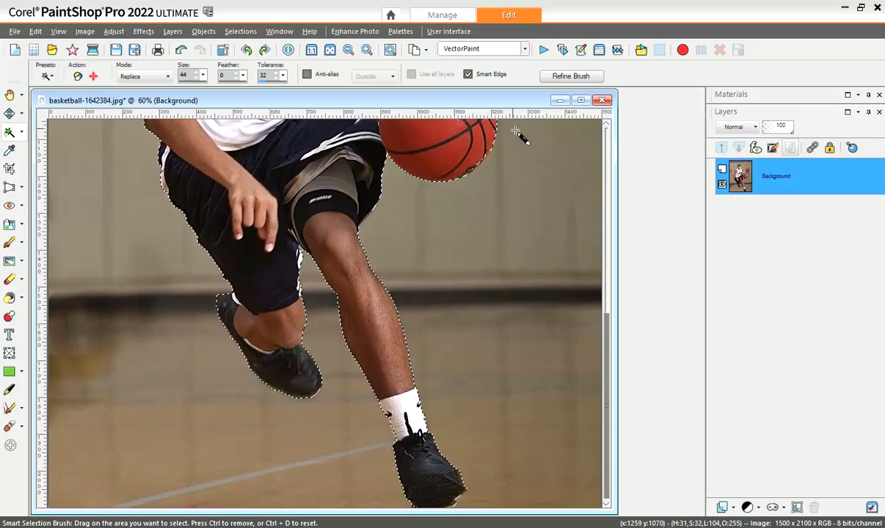
left_click_drag(606, 317, 605, 248)
left_click(772, 149)
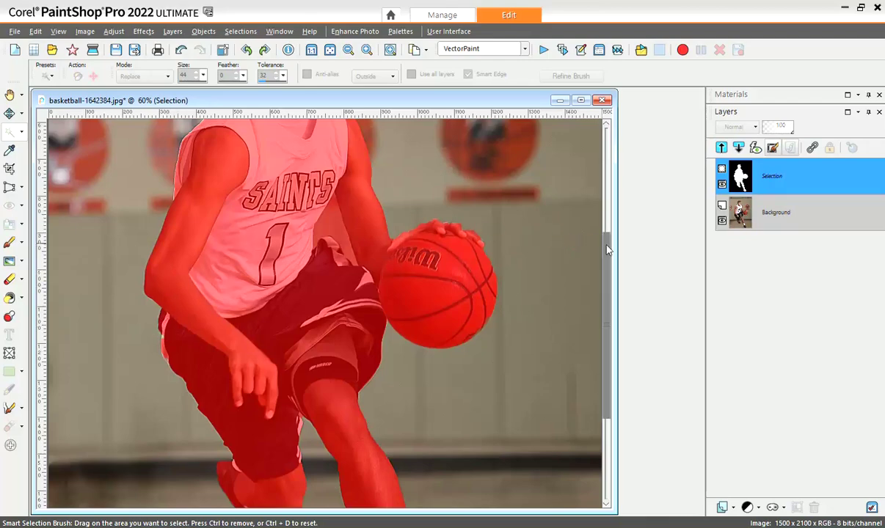
- Leave mask editing and clear the selection around the player with Ctrl+D
scroll(426, 295, "up", 5)
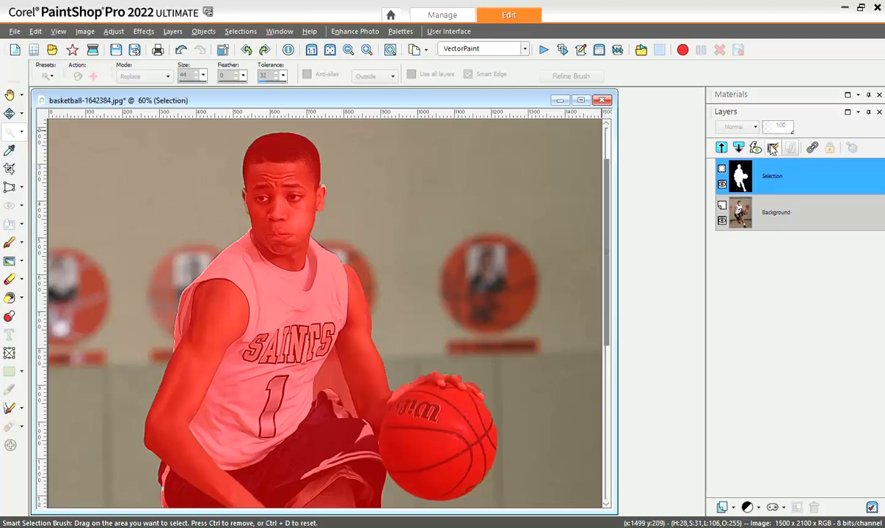
left_click(772, 148)
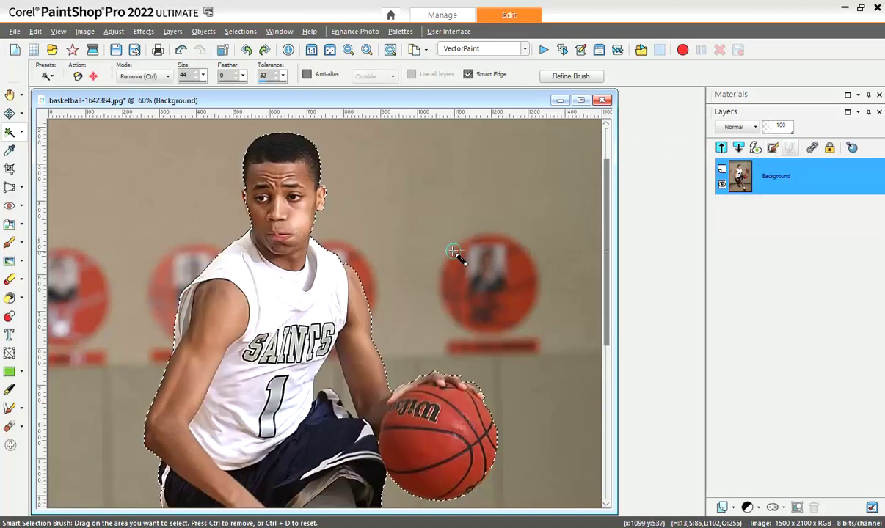
key("ctrl+d")
mouse_move(607, 218)
left_mouse_down()
mouse_move(601, 355)
mouse_move(573, 310)
left_mouse_up()
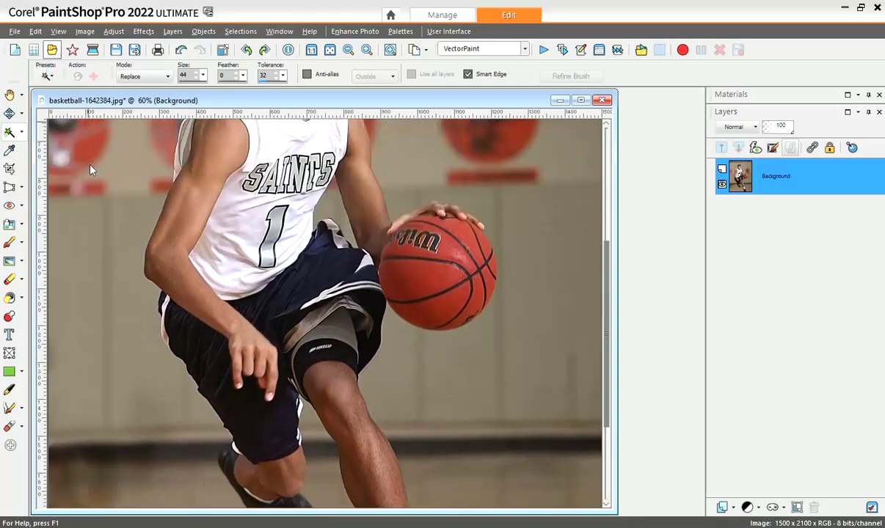
- Open the daisy photo with Ctrl+O
key("ctrl+o")
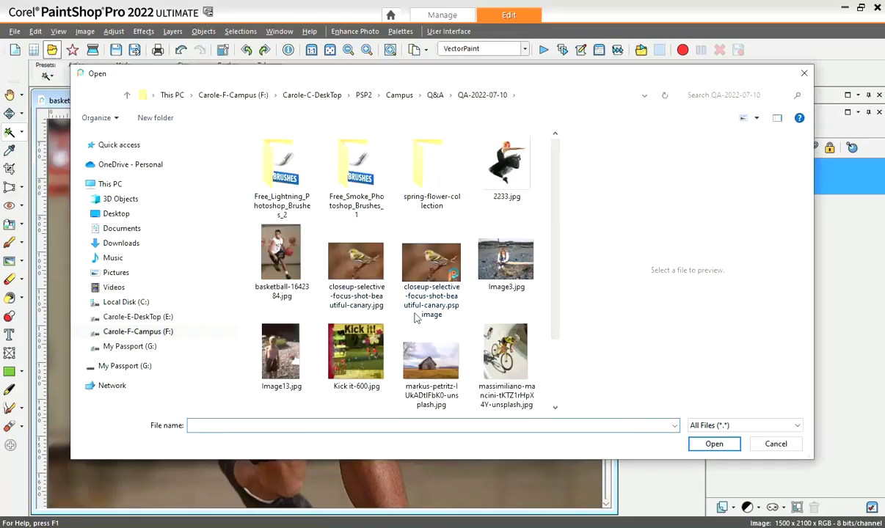
left_click_drag(557, 287, 557, 349)
left_click(352, 373)
double_click(345, 358)
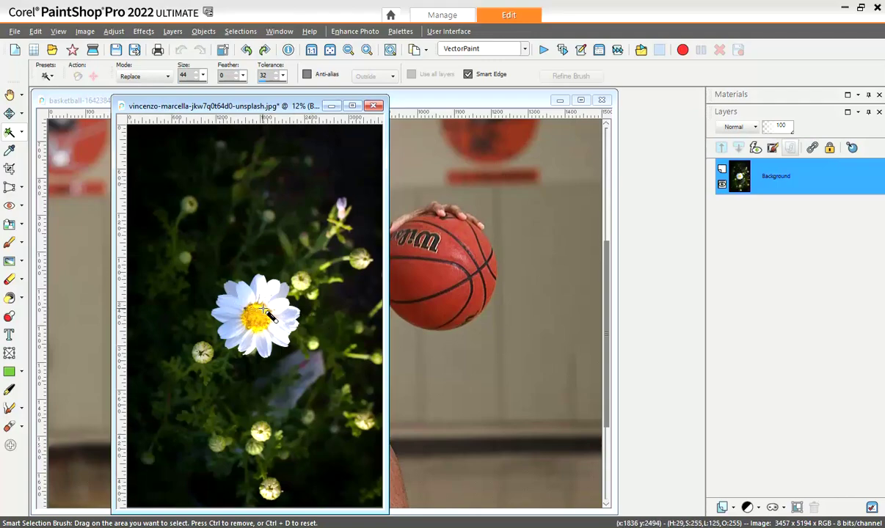
- Brush a selection over the white daisy, then move its window aside to reveal the basketball photo
mouse_move(257, 301)
left_mouse_down()
mouse_move(269, 290)
mouse_move(256, 279)
mouse_move(239, 315)
mouse_move(268, 303)
left_mouse_up()
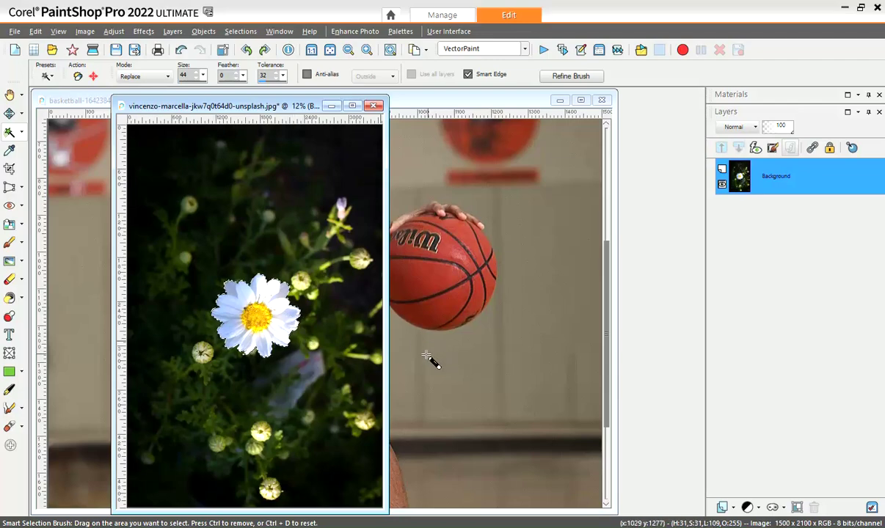
key("ctrl")
scroll(301, 418, "up", 5)
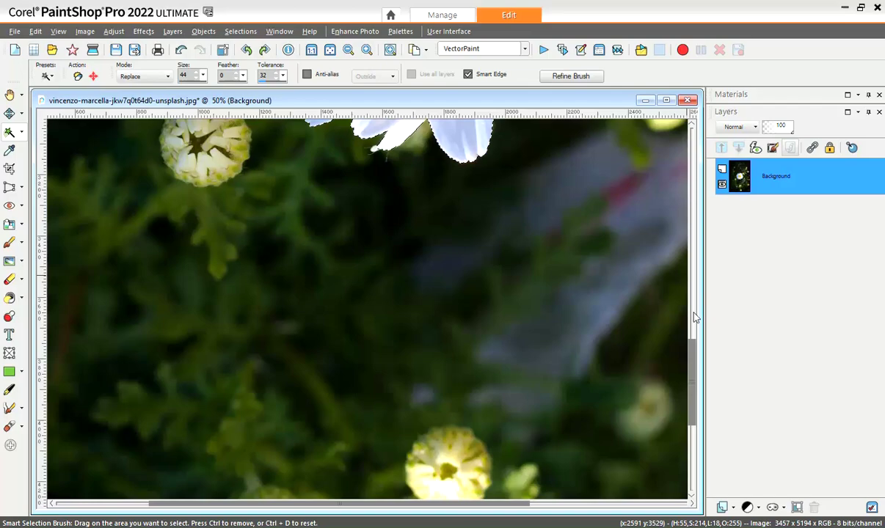
left_click_drag(692, 352, 691, 279)
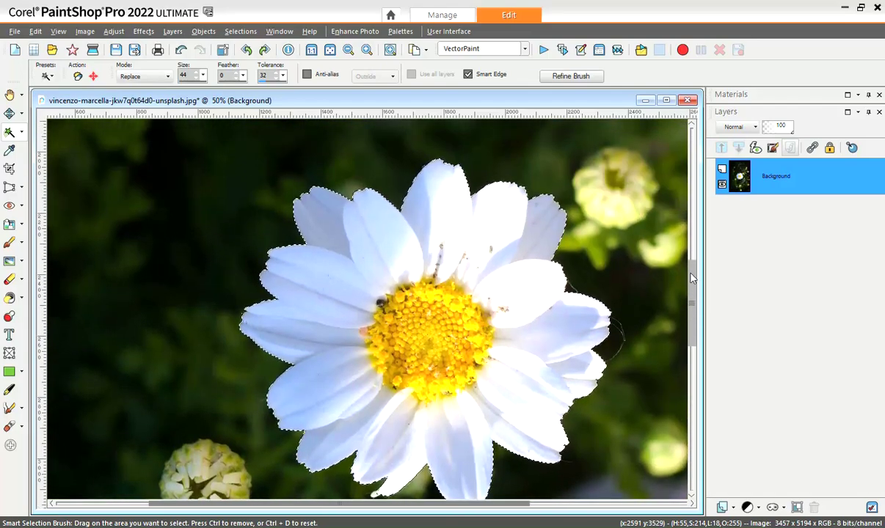
mouse_move(692, 279)
left_mouse_down()
mouse_move(692, 301)
mouse_move(688, 277)
left_mouse_up()
scroll(676, 275, "down", 2)
scroll(516, 150, "down", 2)
left_click_drag(320, 103, 359, 114)
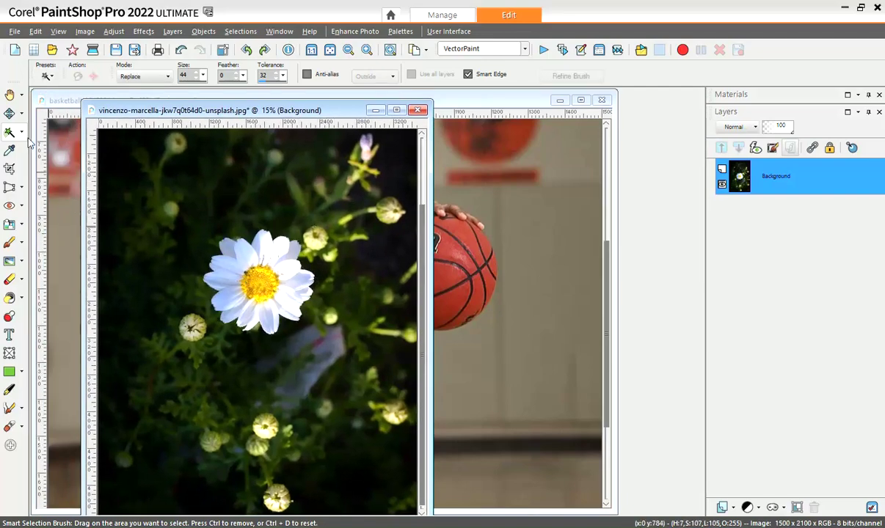
- Select the daisy with an Auto Selection rectangle, then bring the basketball photo forward
left_click(21, 133)
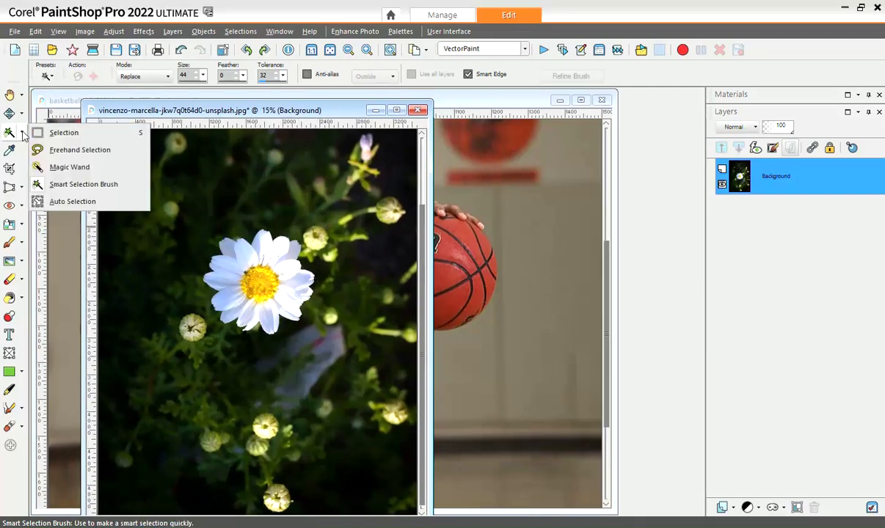
left_click(73, 202)
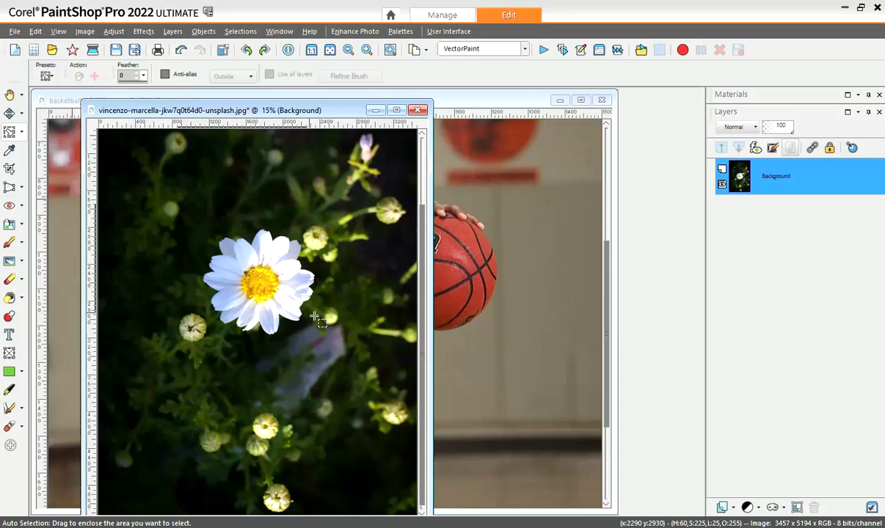
left_click_drag(177, 206, 346, 336)
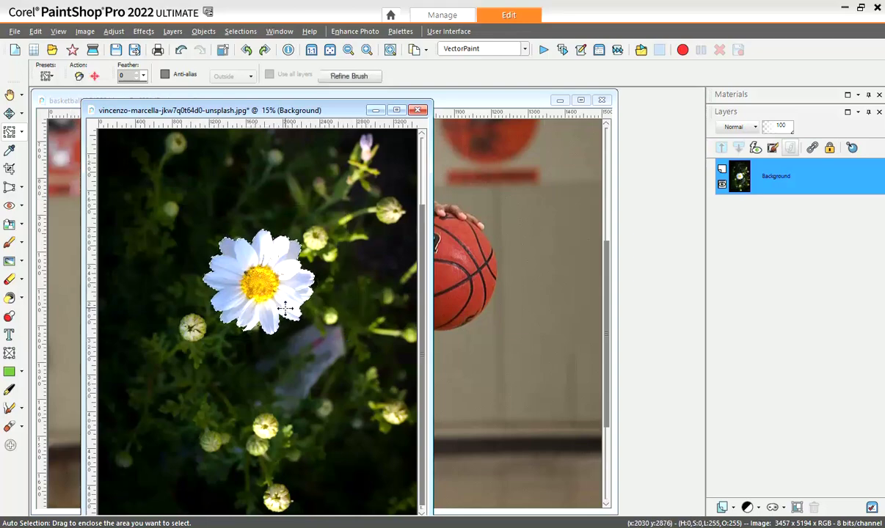
left_click(457, 101)
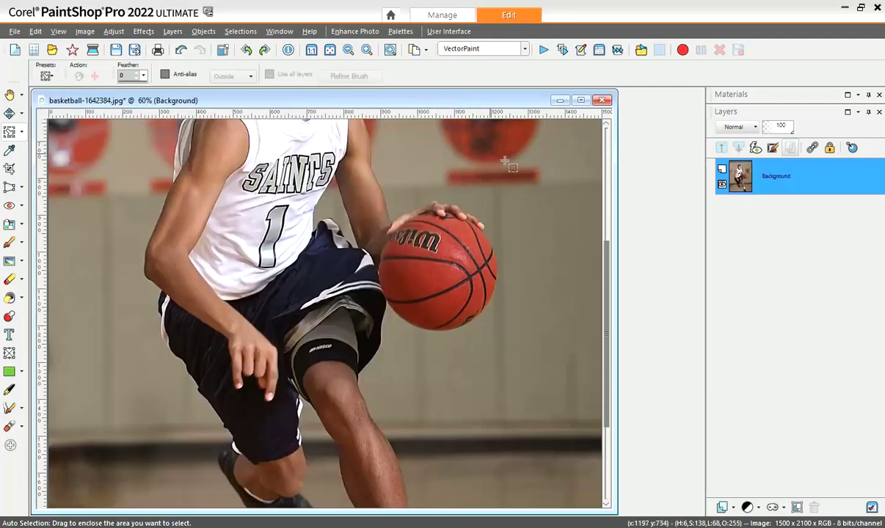
scroll(571, 192, "up", 5)
- Zoom out, move the basketball window right, and draw an Auto Selection rectangle around the player
key("minus")
key("minus")
key("minus")
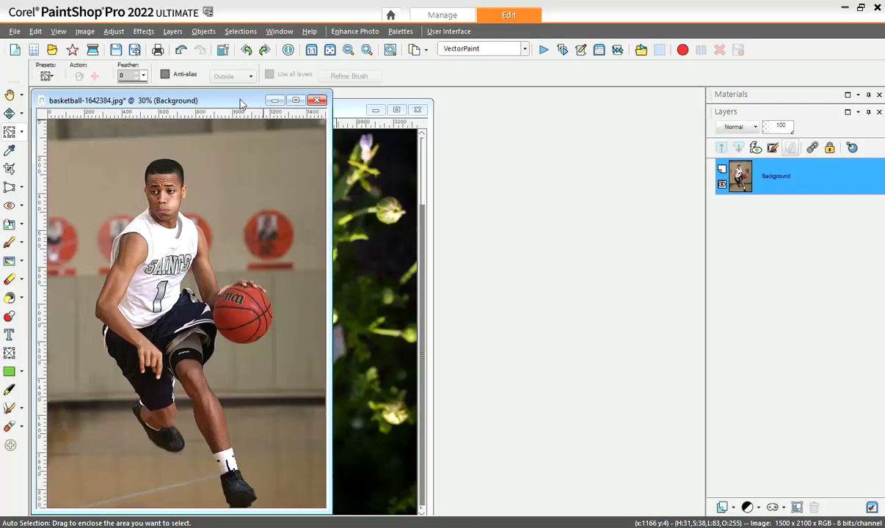
left_click_drag(240, 103, 404, 94)
left_click_drag(241, 141, 454, 496)
left_click_drag(452, 500, 452, 500)
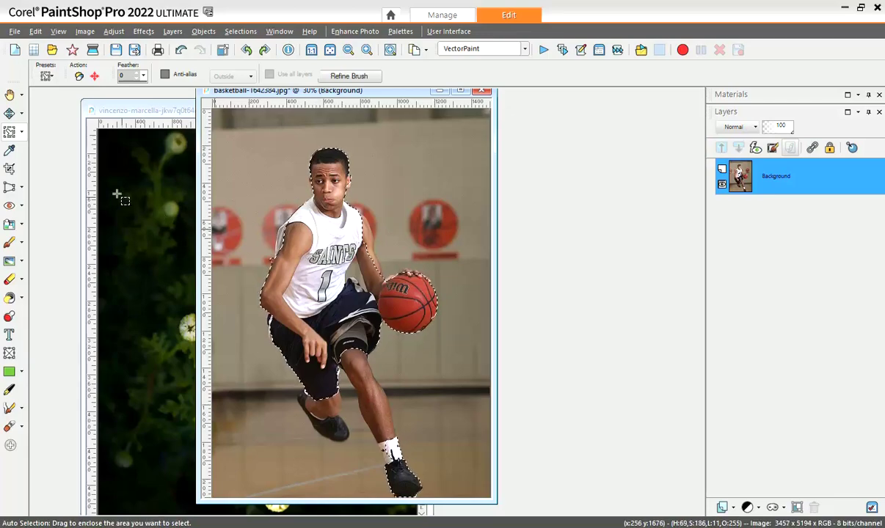
- Click the daisy window to bring it in front of the basketball photo
left_click(21, 131)
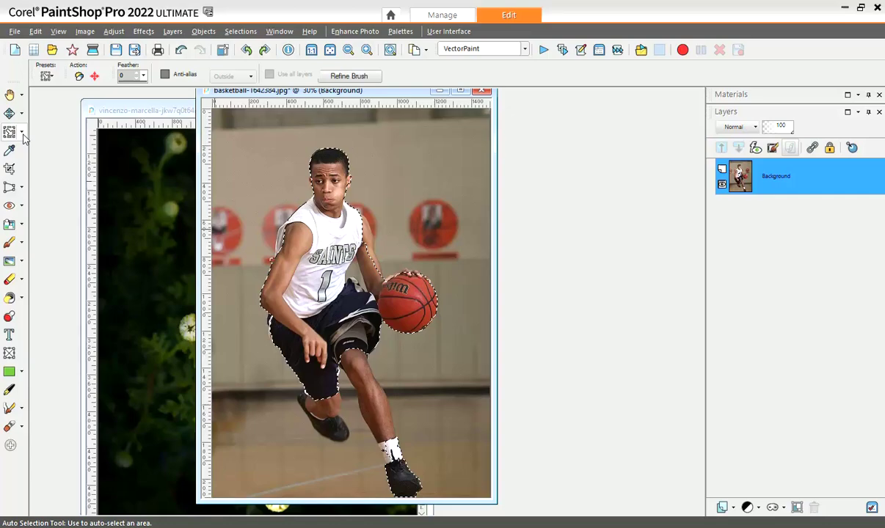
left_click(21, 132)
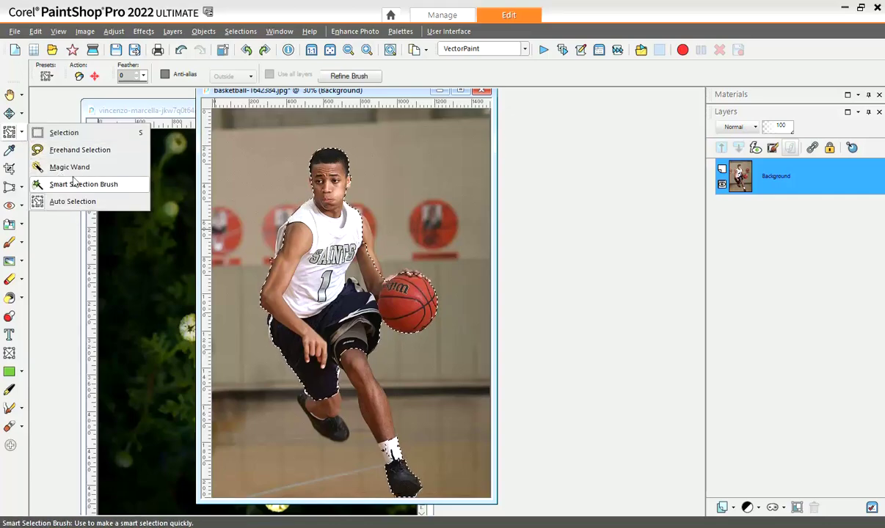
left_click(165, 114)
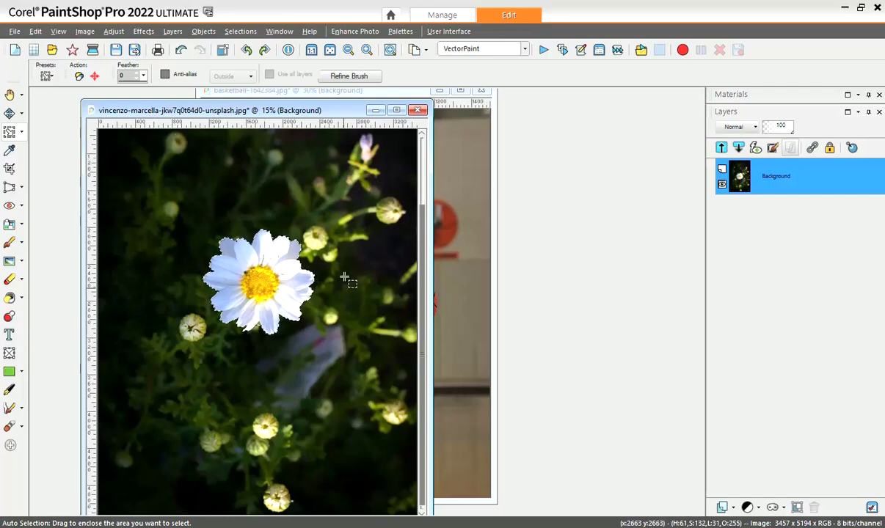